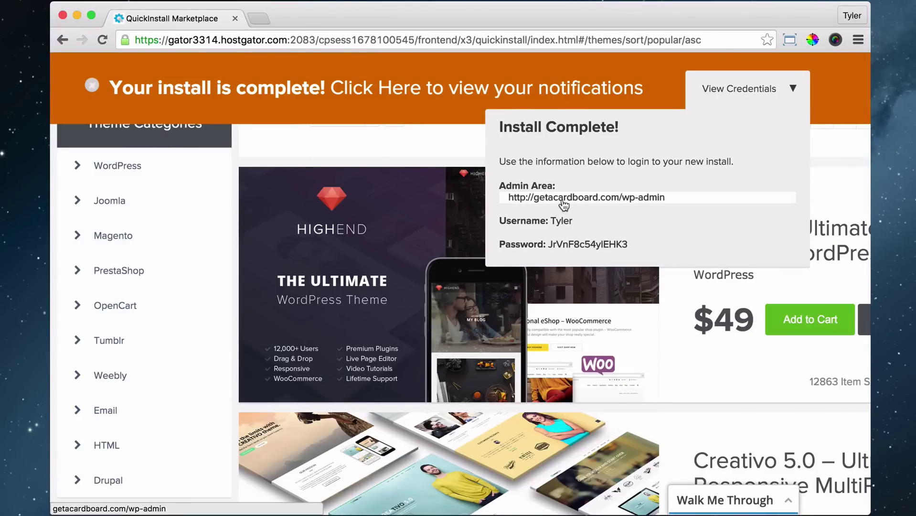
# - Load getacardboard.com in a new tab and scroll through its Hello world! front page
pyautogui.moveTo(391, 167)
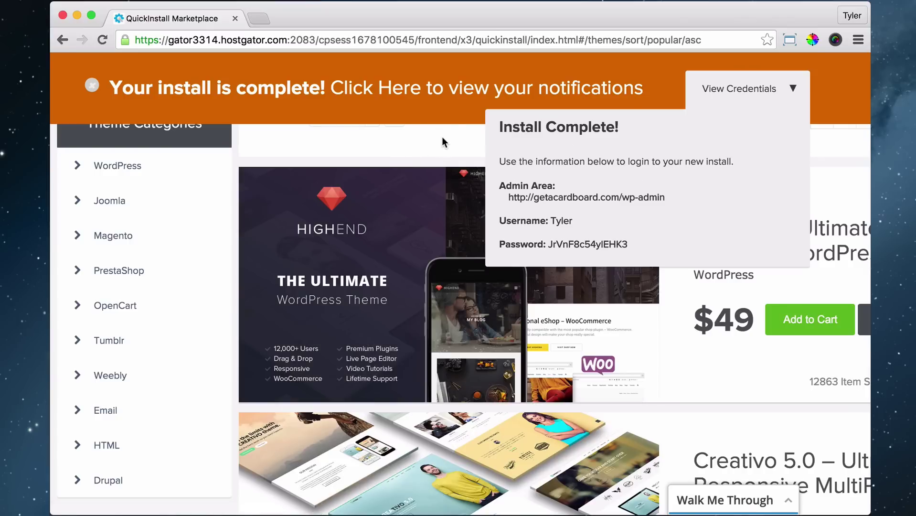
pyautogui.click(262, 19)
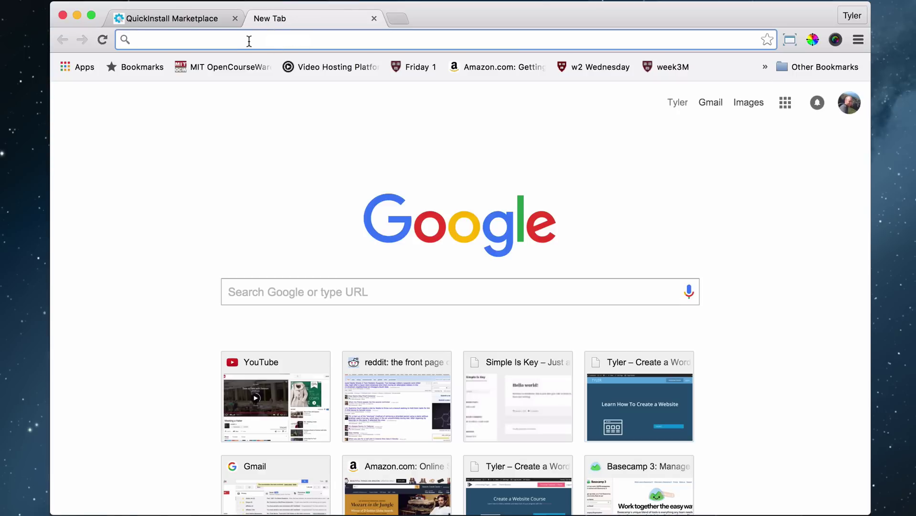
pyautogui.write('getacardboard.com')
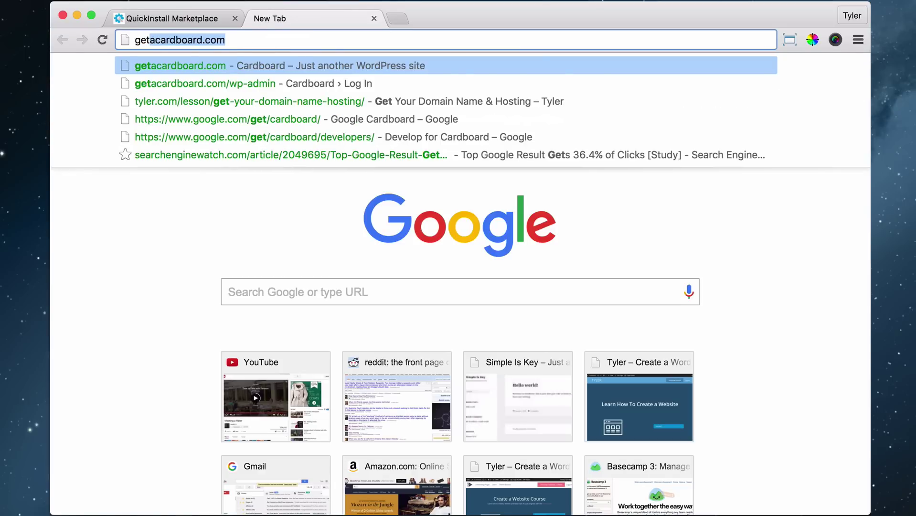
pyautogui.press('Return')
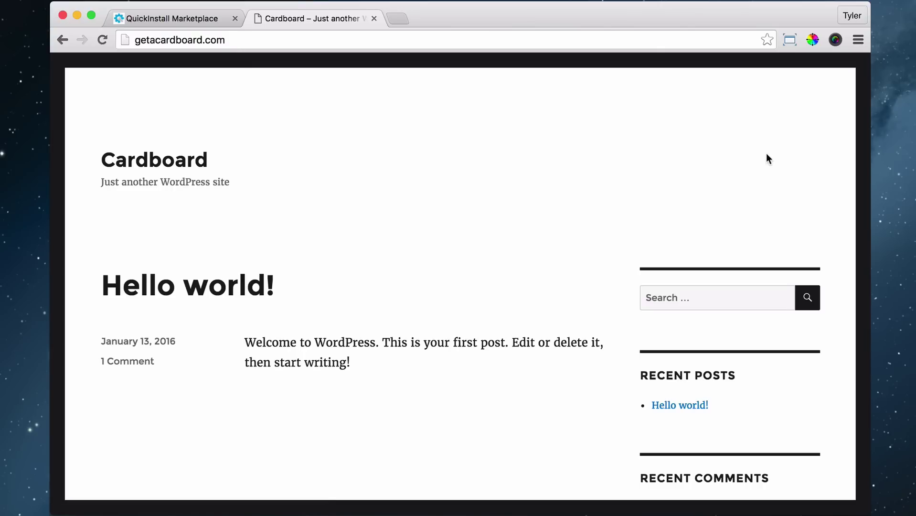
pyautogui.scroll(-10, 635, 258)
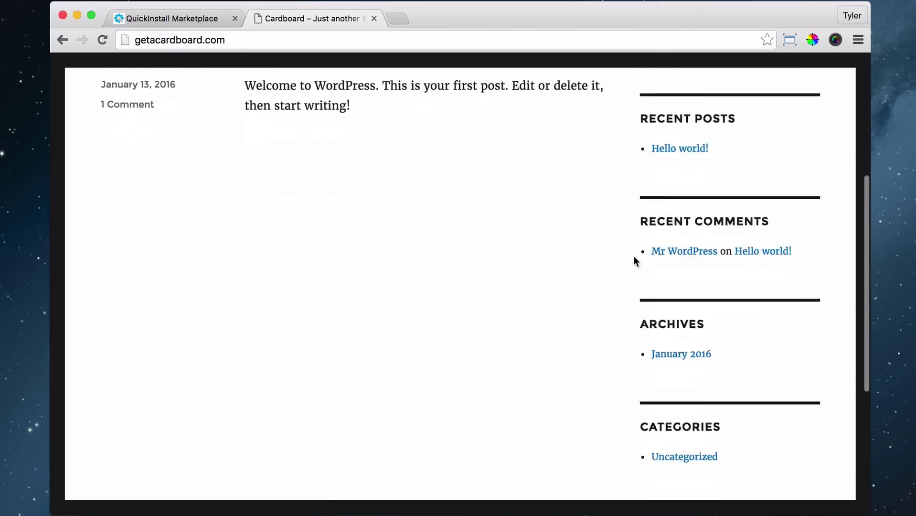
pyautogui.scroll(10, 634, 258)
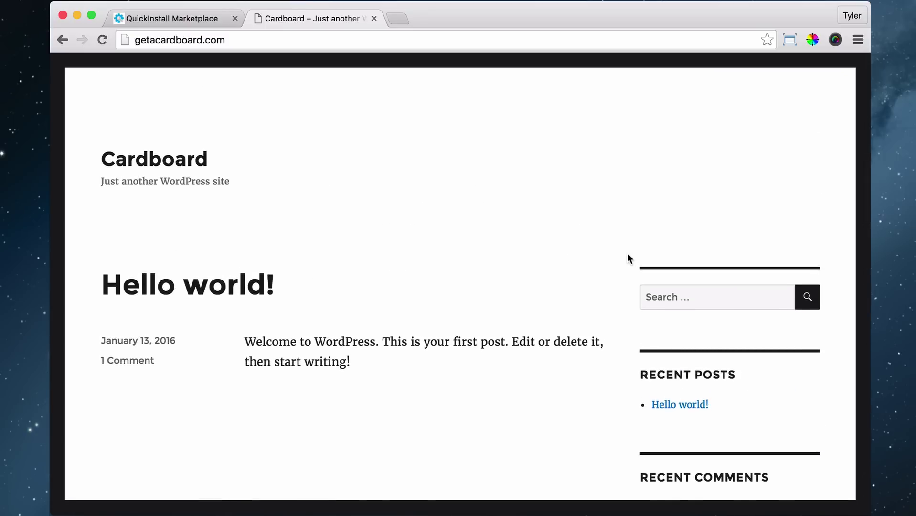
pyautogui.scroll(-6, 627, 255)
pyautogui.scroll(6, 627, 254)
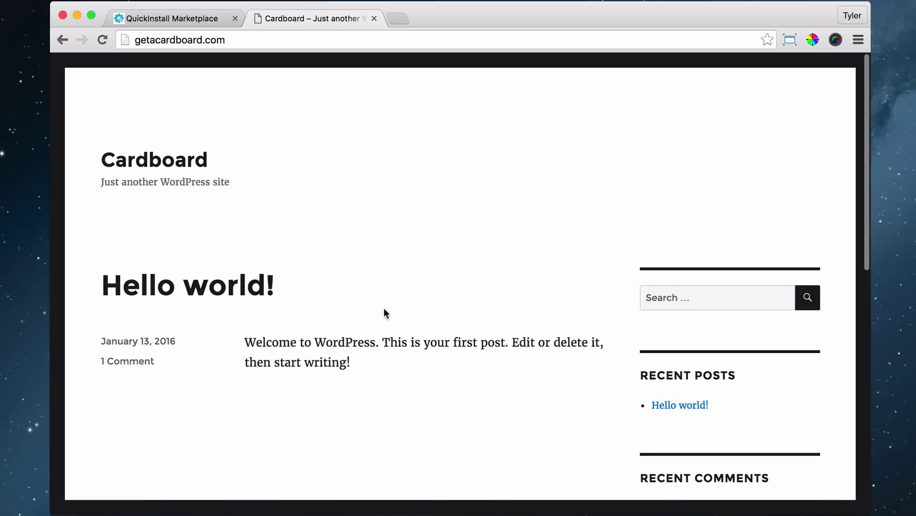
pyautogui.scroll(-2, 531, 289)
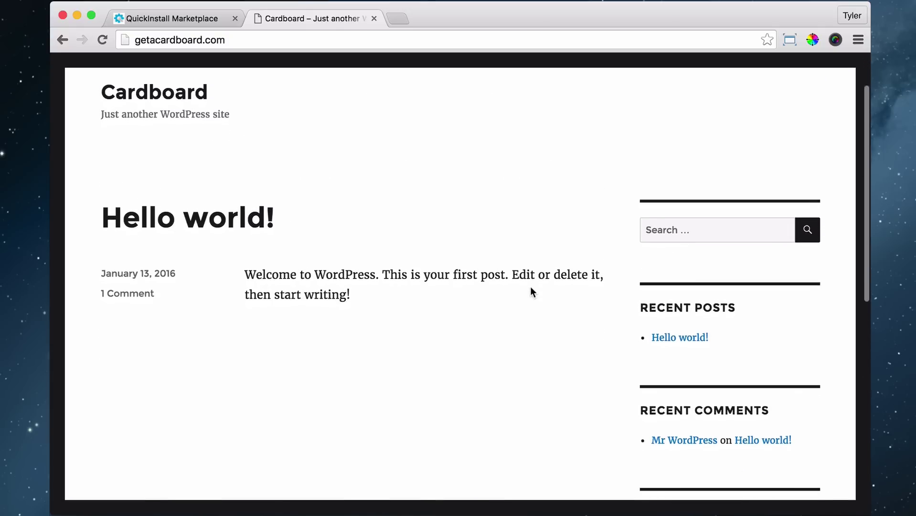
pyautogui.scroll(-6, 531, 289)
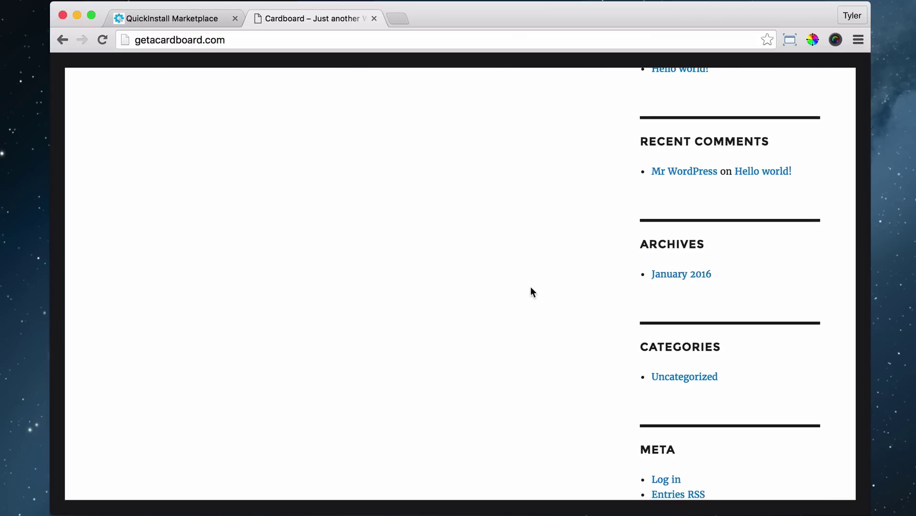
pyautogui.scroll(8, 531, 289)
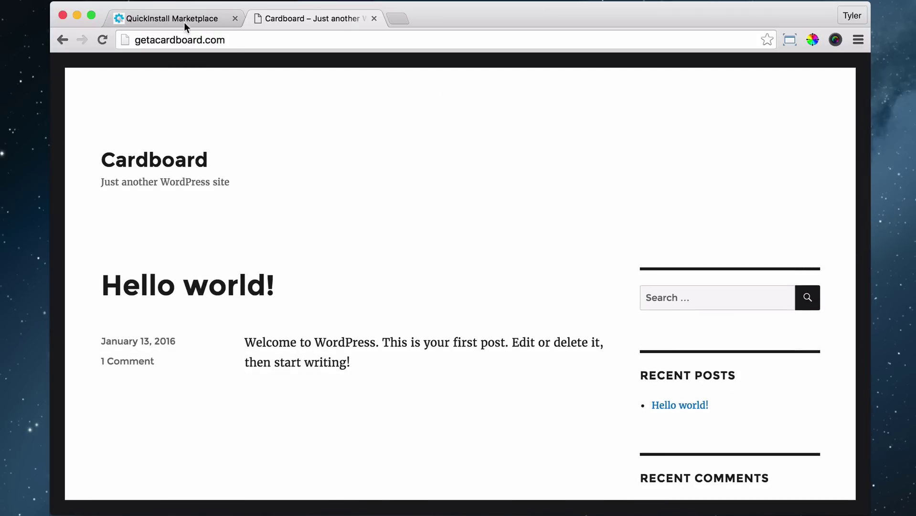
# - Bring the tyler.com window forward and open the How To Make a WordPress Website 2016 overview
pyautogui.click(184, 19)
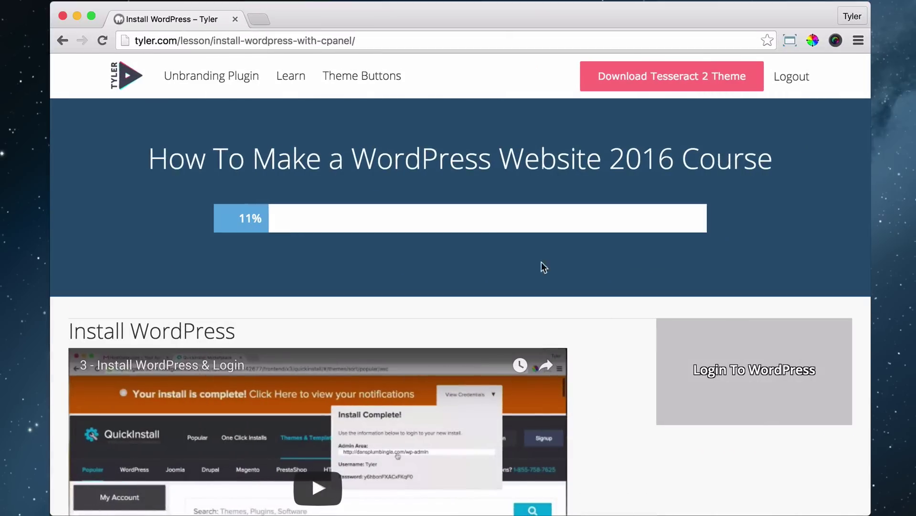
pyautogui.scroll(-1, 523, 288)
pyautogui.scroll(2, 502, 279)
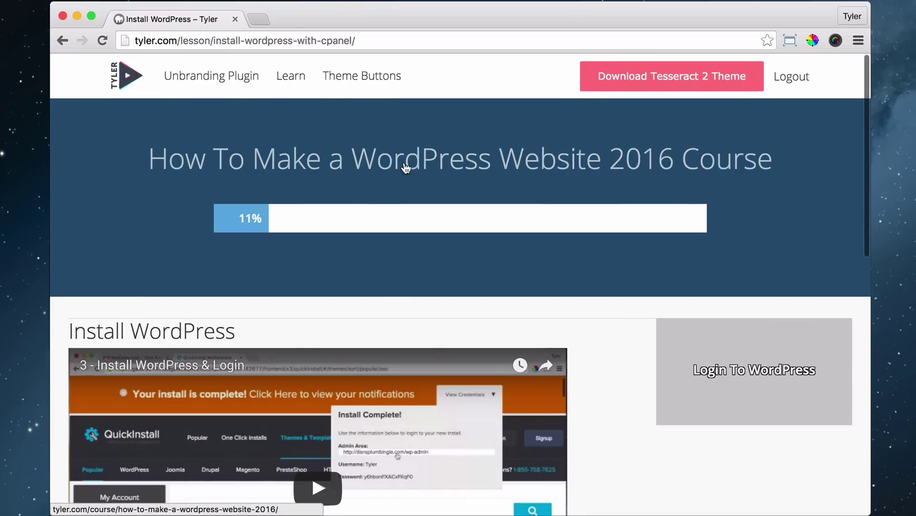
pyautogui.click(398, 166)
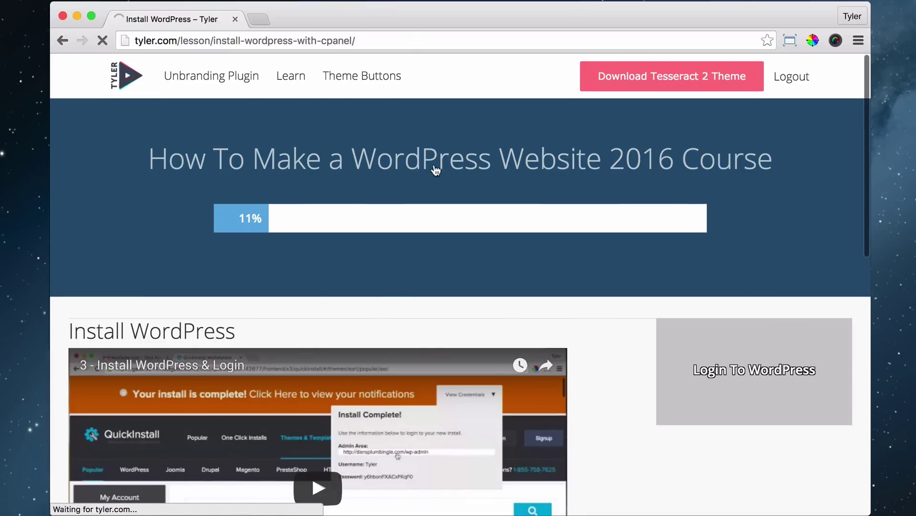
pyautogui.scroll(-3, 420, 165)
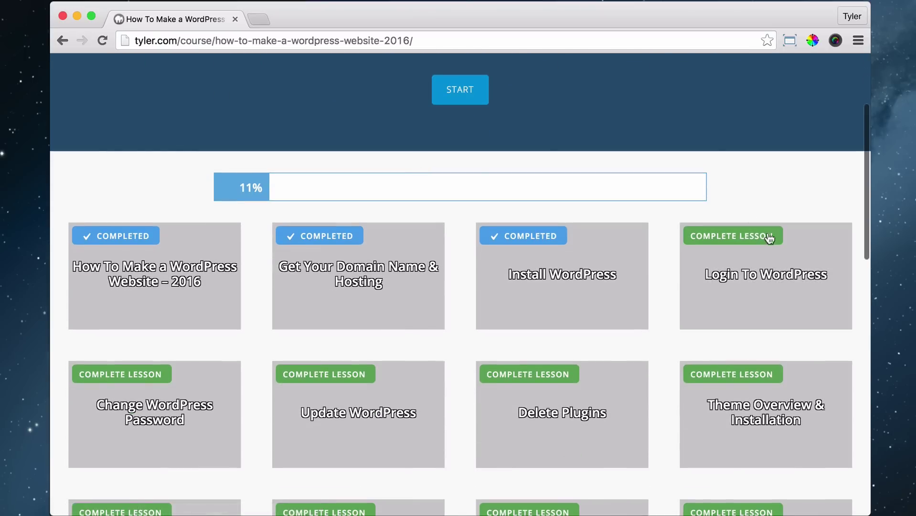
# - Minimize the tyler.com course window to get back to the QuickInstall credentials
pyautogui.click(77, 16)
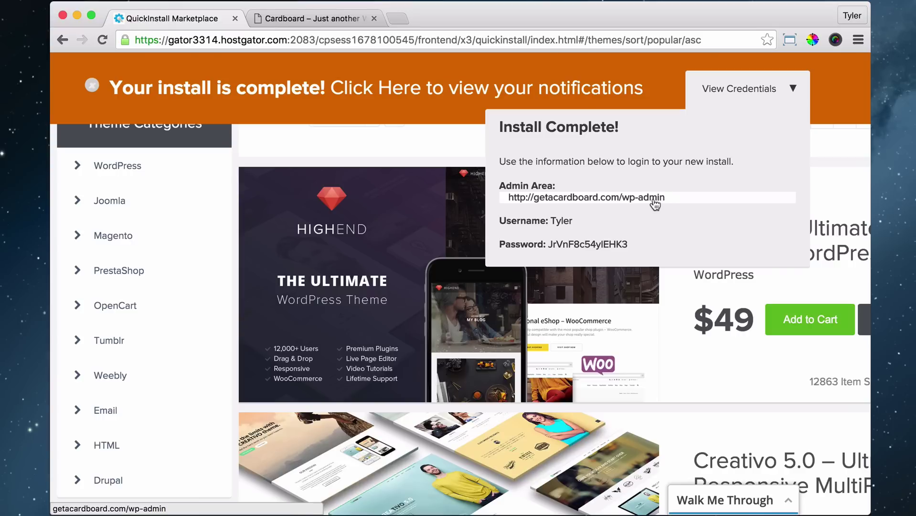
# - Switch to the Cardboard tab and go to getacardboard.com/wp-admin
pyautogui.click(296, 18)
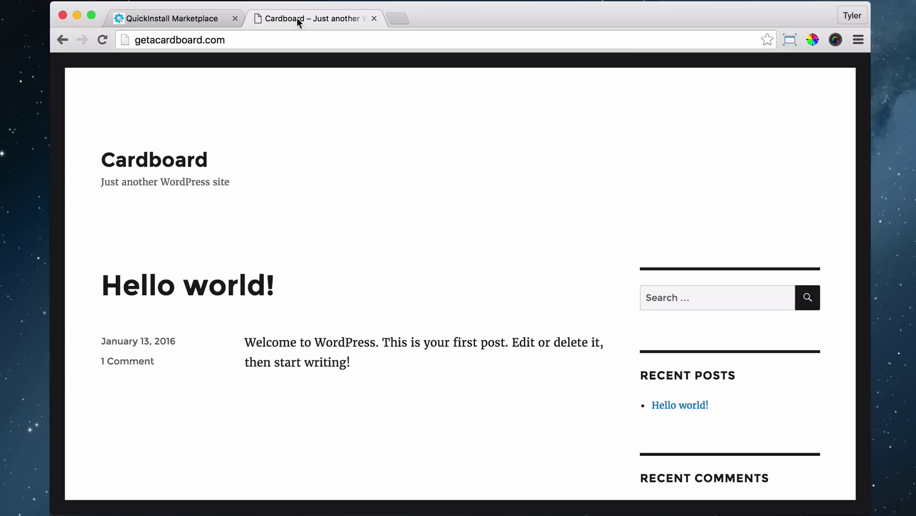
pyautogui.click(274, 41)
pyautogui.click(282, 41)
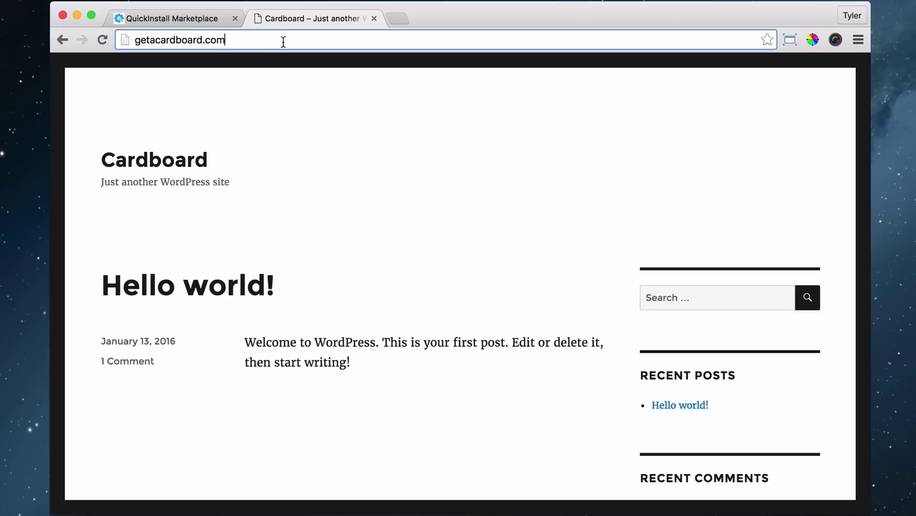
pyautogui.write('/')
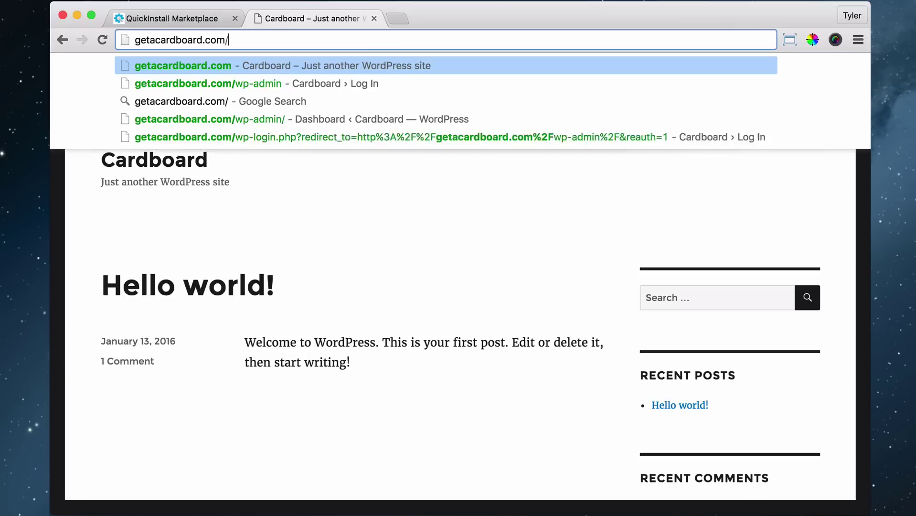
pyautogui.write('w')
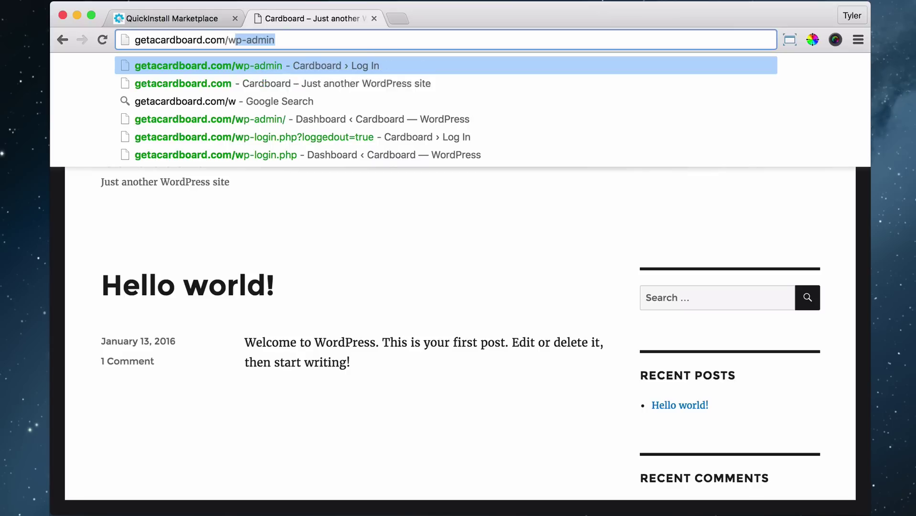
pyautogui.write('p-admin')
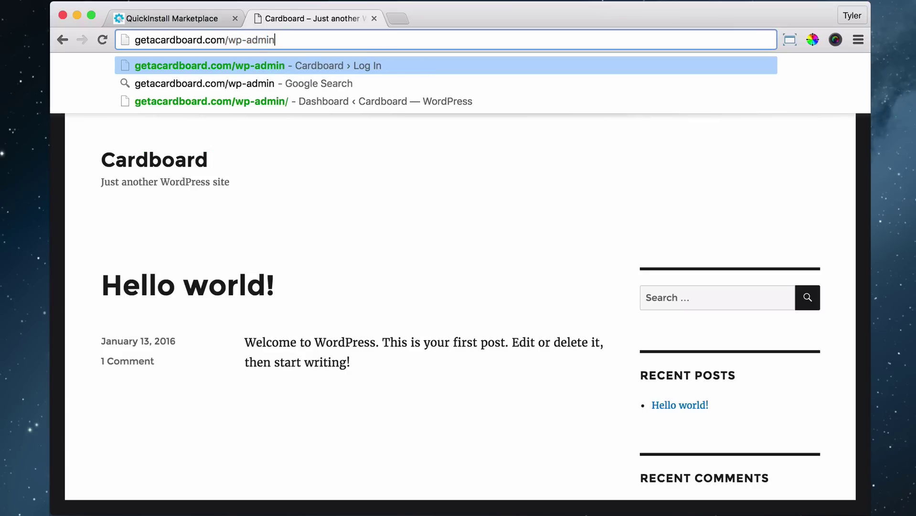
pyautogui.press('Return')
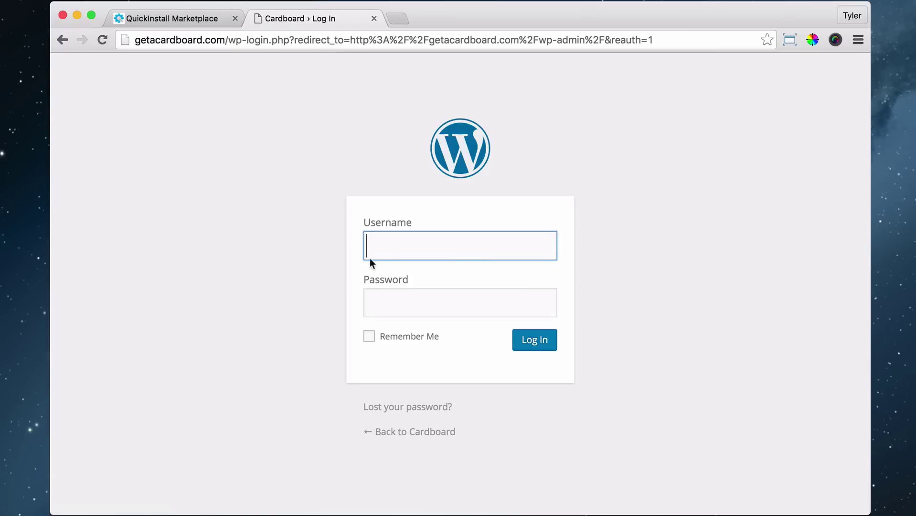
# - Copy the admin username from QuickInstall and paste it into the WordPress Username field
pyautogui.click(188, 17)
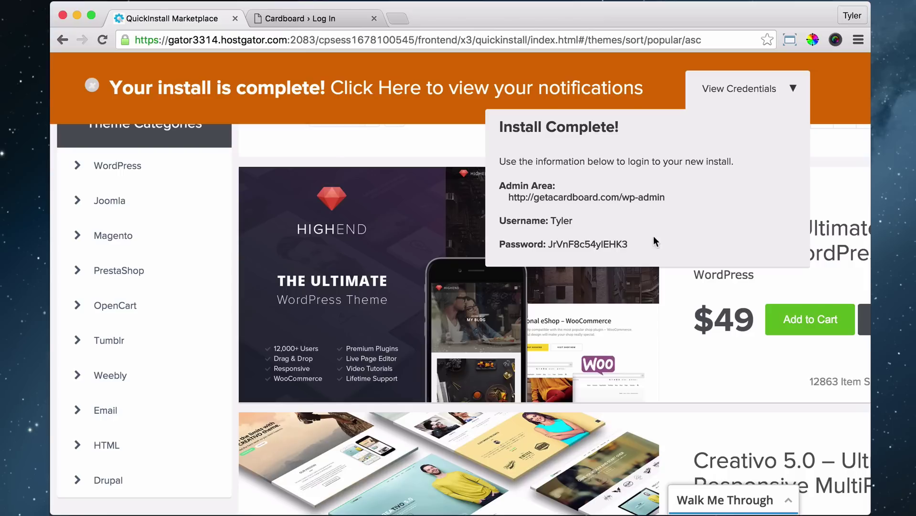
pyautogui.rightClick(561, 220)
pyautogui.click(587, 245)
pyautogui.click(328, 18)
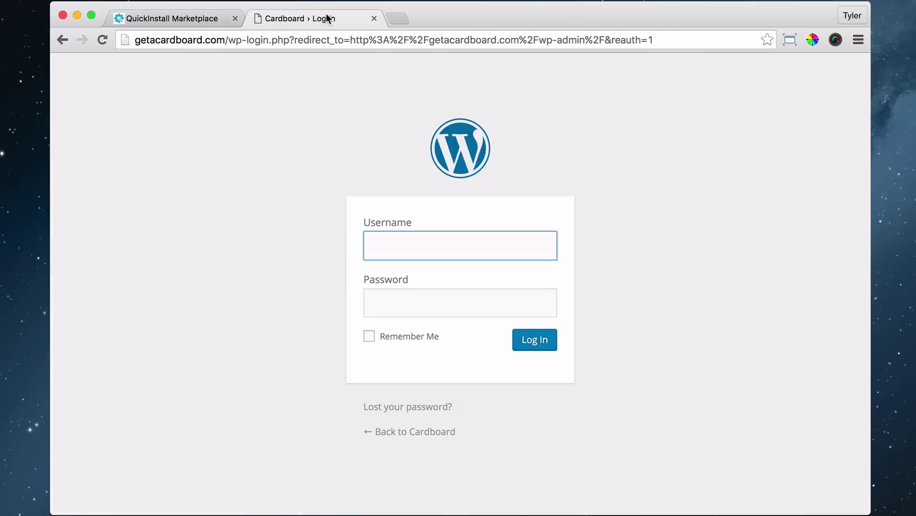
pyautogui.rightClick(475, 248)
pyautogui.click(495, 314)
# - Copy the generated admin password from QuickInstall and paste it into the Password field
pyautogui.click(198, 24)
pyautogui.click(583, 245)
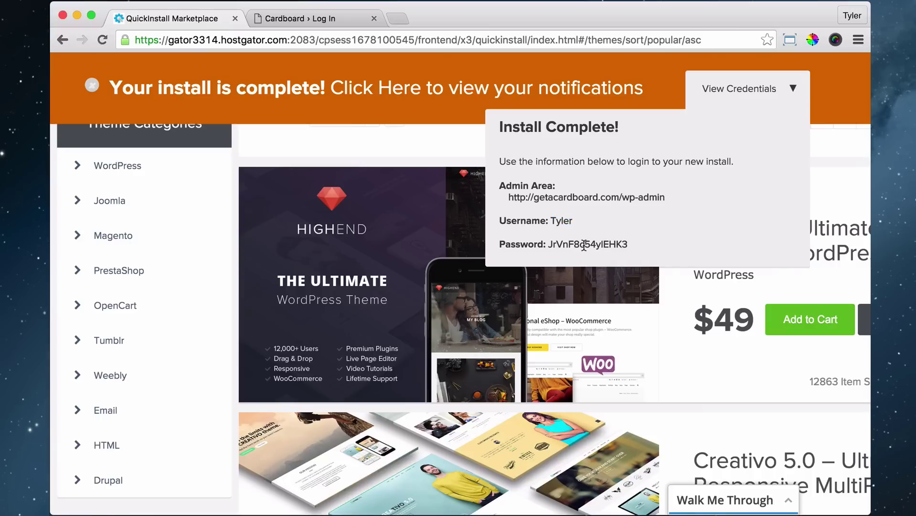
pyautogui.rightClick(584, 245)
pyautogui.click(597, 274)
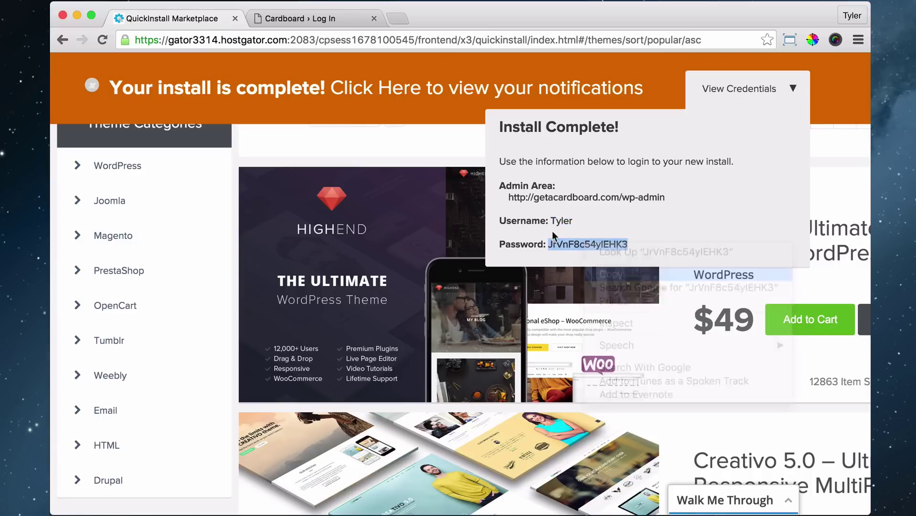
pyautogui.click(290, 24)
pyautogui.rightClick(418, 303)
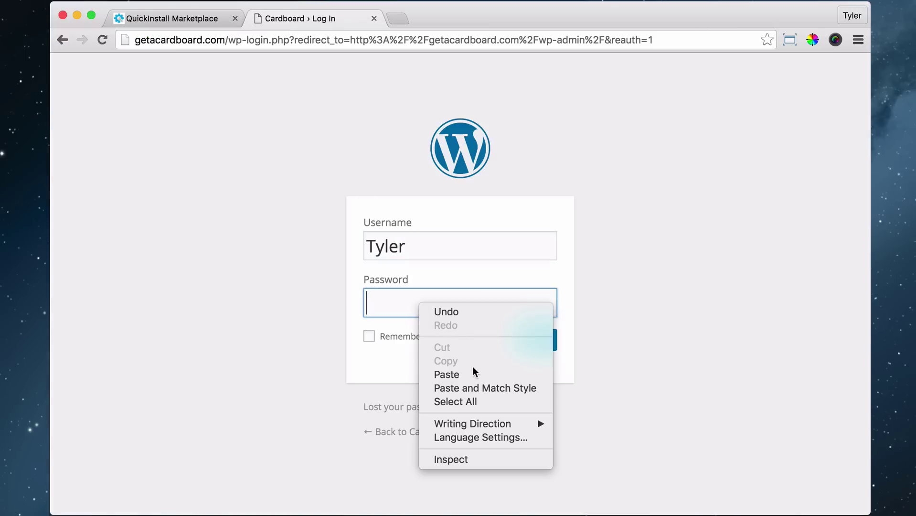
pyautogui.click(463, 375)
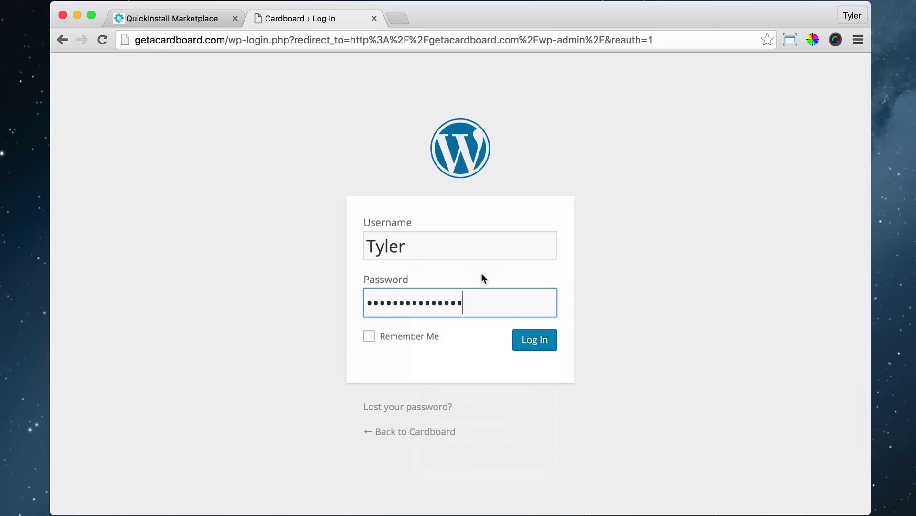
pyautogui.rightClick(466, 245)
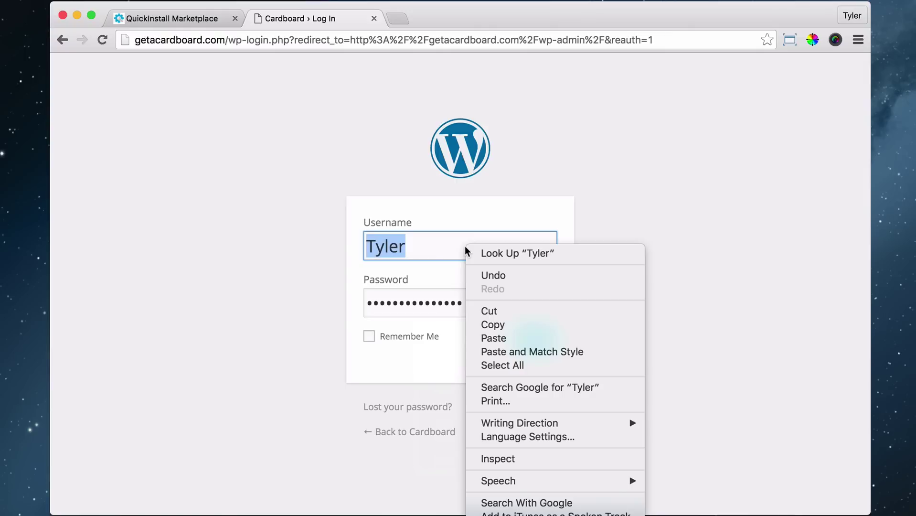
# - Submit the filled login form and land on the Cardboard Dashboard at /wp-admin/
pyautogui.click(439, 248)
pyautogui.click(487, 306)
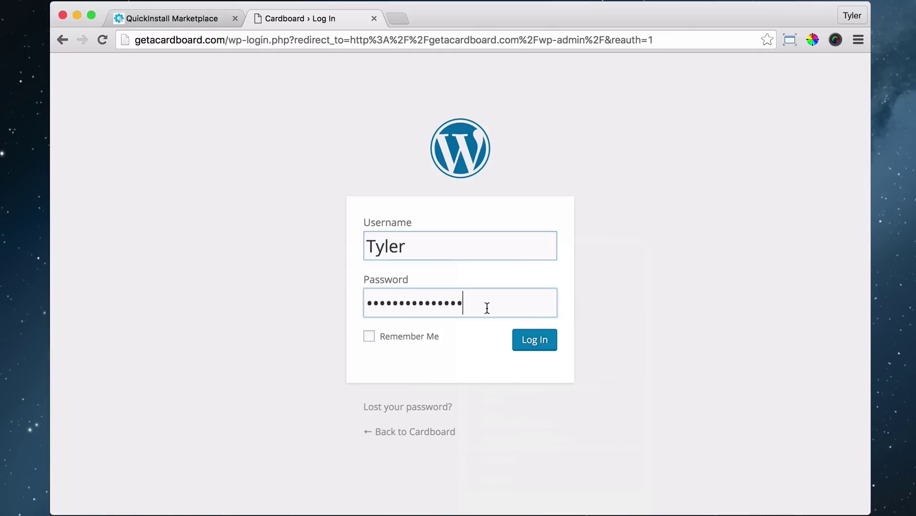
pyautogui.click(540, 349)
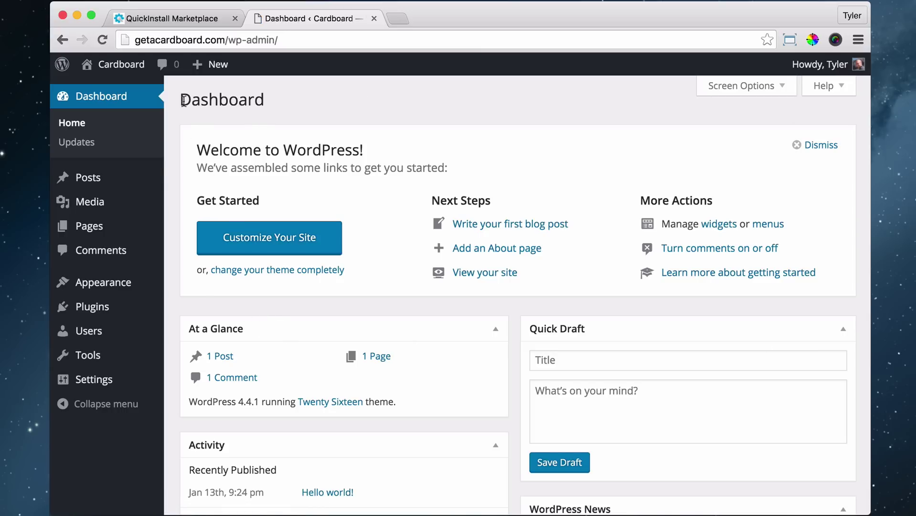
pyautogui.moveTo(182, 99); pyautogui.dragTo(282, 101)
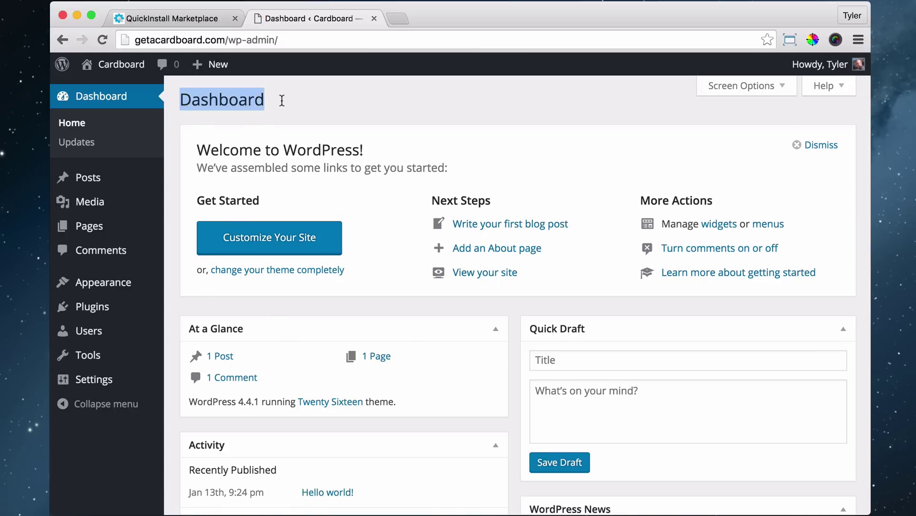
pyautogui.click(250, 103)
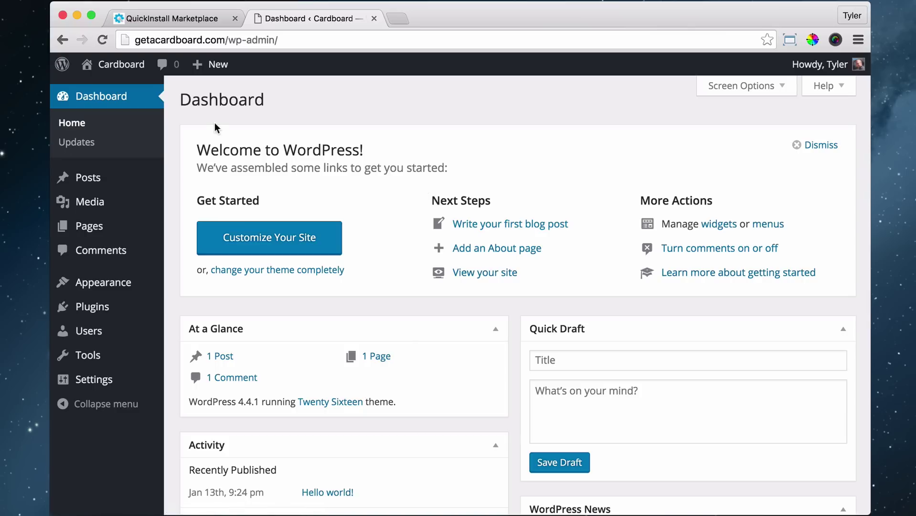
# - Visit the Cardboard front page from the admin bar and scroll through the Hello world! post
pyautogui.moveTo(122, 69)
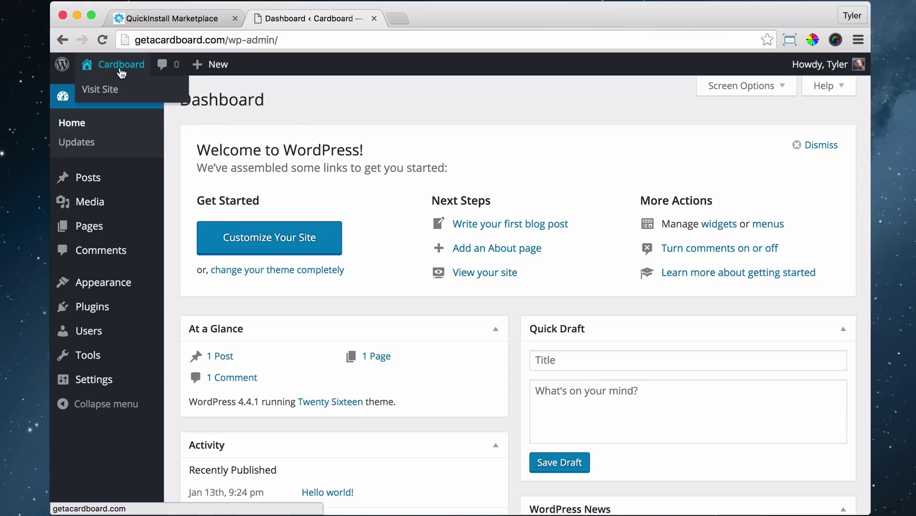
pyautogui.click(110, 93)
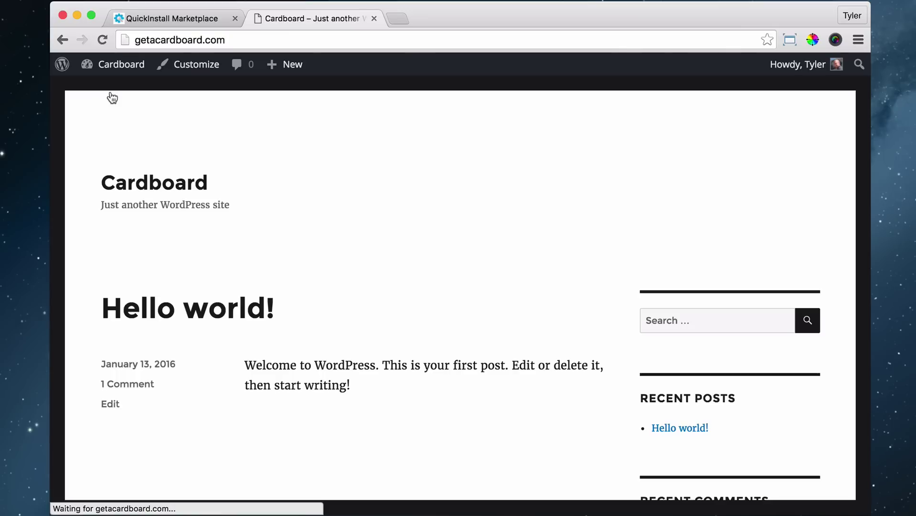
pyautogui.scroll(-5, 409, 178)
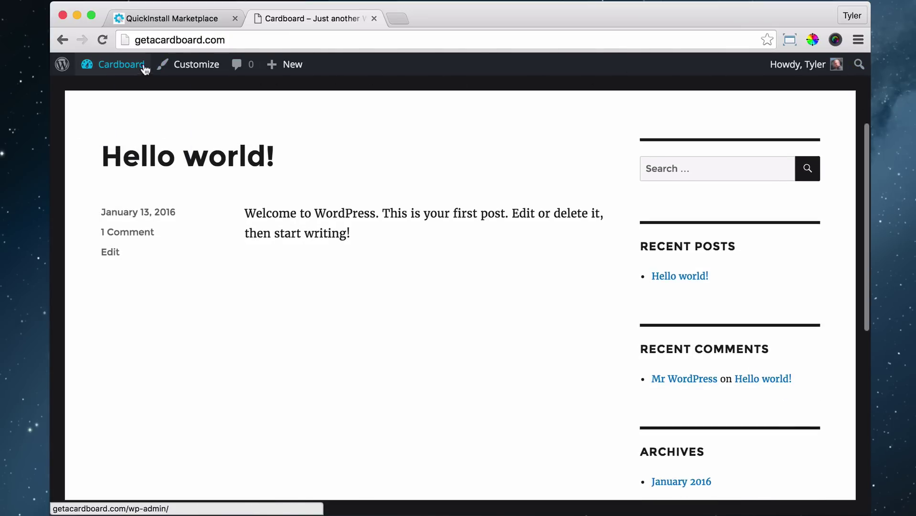
pyautogui.moveTo(783, 64)
pyautogui.scroll(-5, 402, 139)
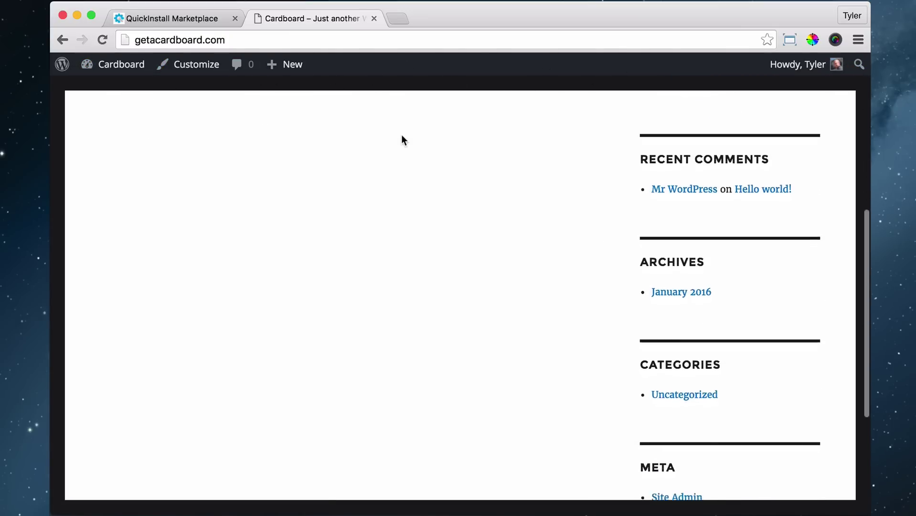
pyautogui.scroll(10, 403, 138)
pyautogui.scroll(-5, 402, 140)
pyautogui.scroll(5, 402, 140)
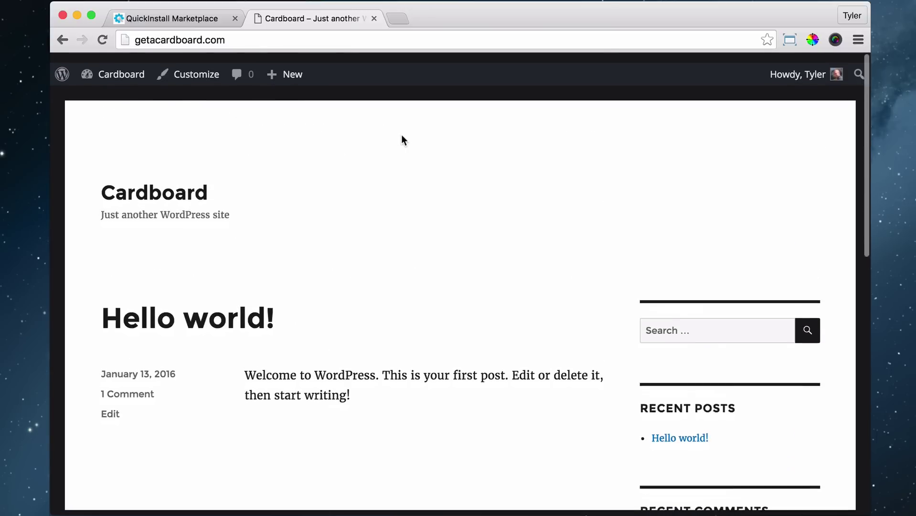
pyautogui.scroll(-3, 548, 104)
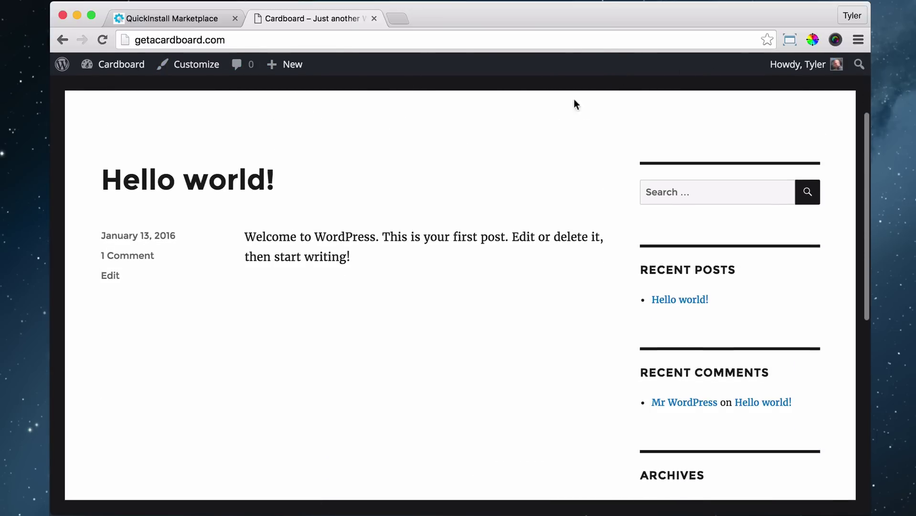
pyautogui.scroll(3, 731, 114)
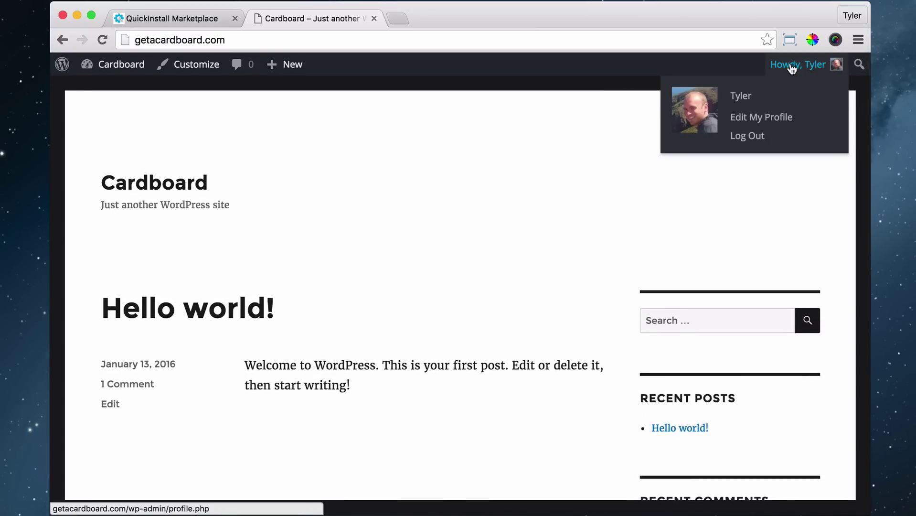
# - Log out of Cardboard and load the plain getacardboard.com home page
pyautogui.click(749, 139)
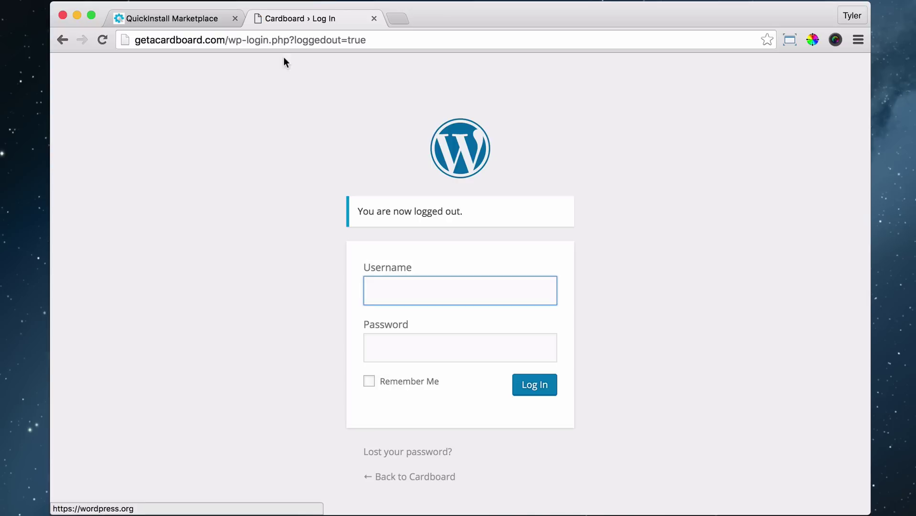
pyautogui.moveTo(228, 40); pyautogui.dragTo(422, 50)
pyautogui.press('BackSpace')
pyautogui.press('Return')
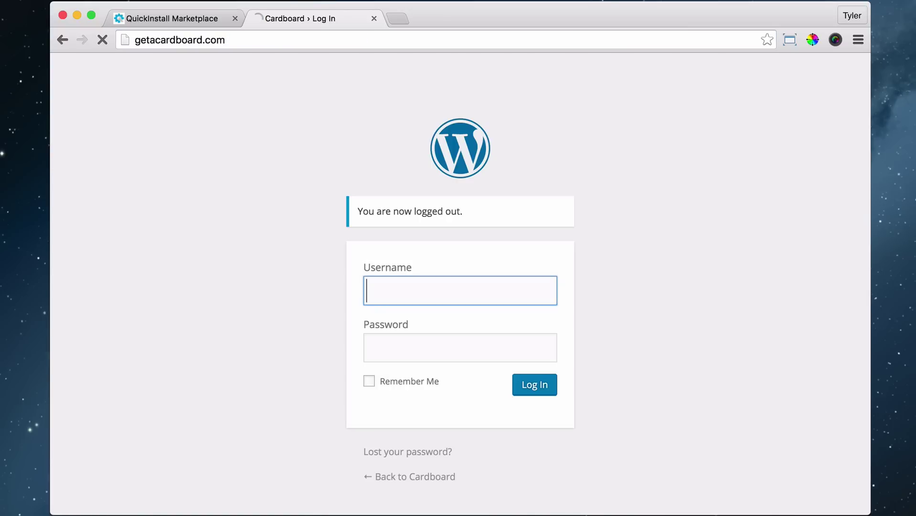
pyautogui.scroll(-5, 634, 147)
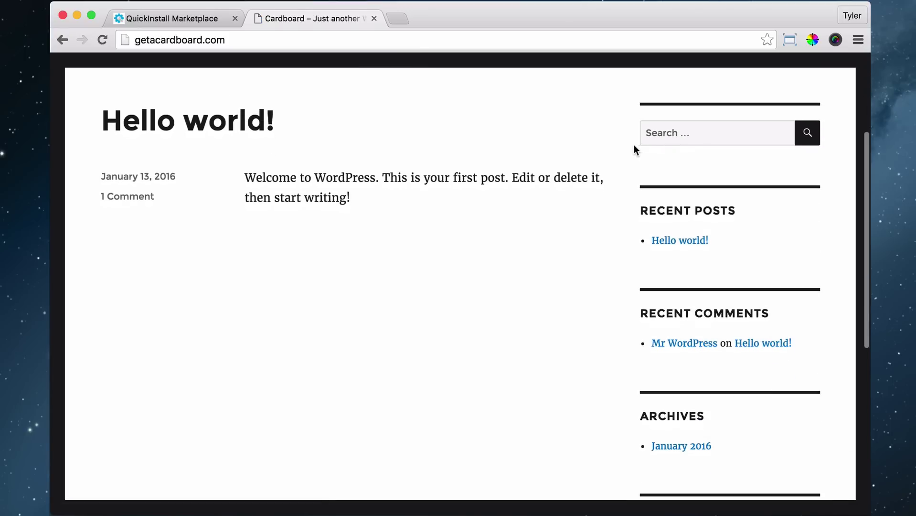
pyautogui.scroll(5, 634, 147)
# - Go to getacardboard.com/wp-admin to reach the login page
pyautogui.click(264, 40)
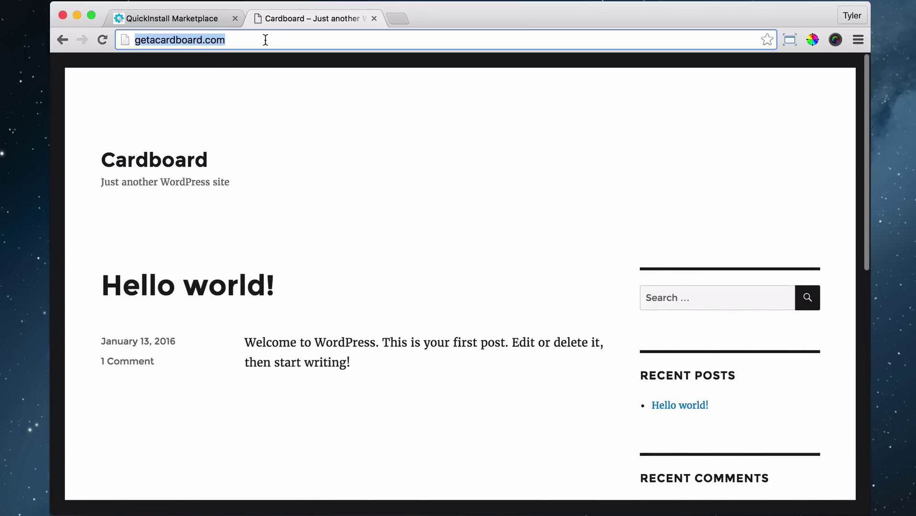
pyautogui.click(266, 40)
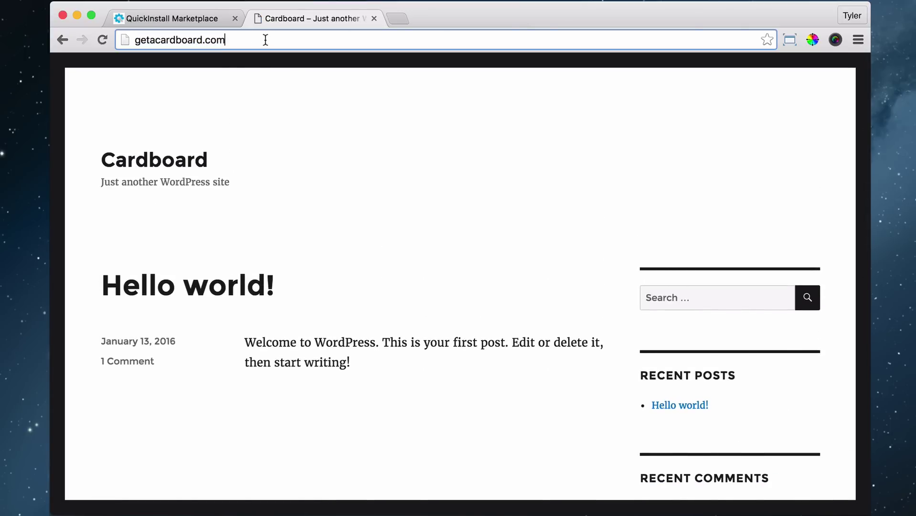
pyautogui.write('/wp-admin')
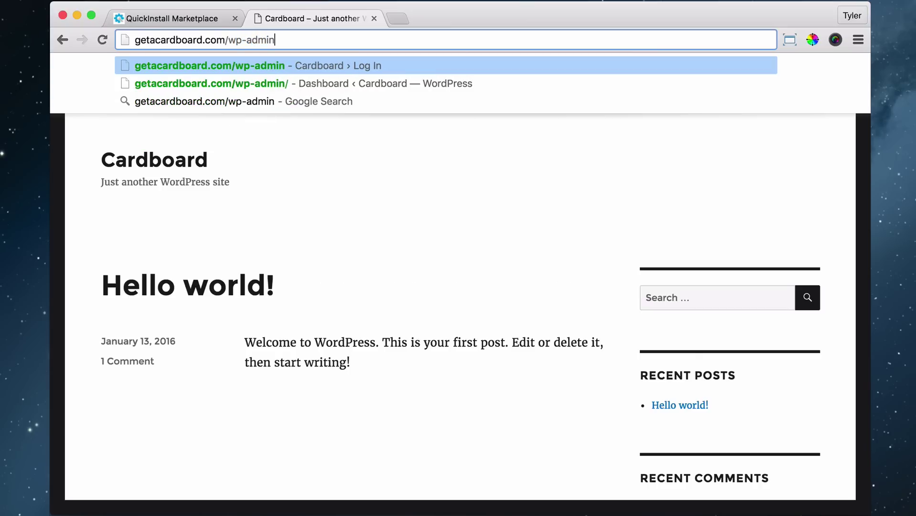
pyautogui.press('Return')
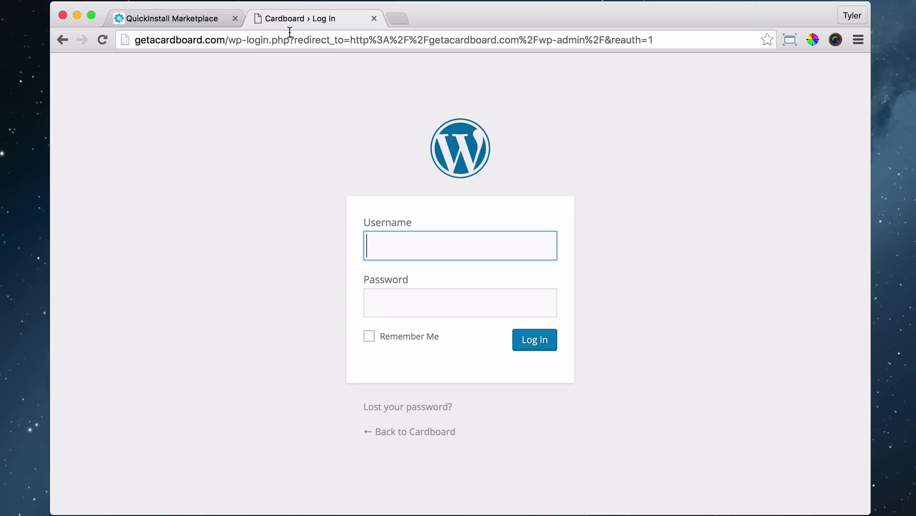
# - Copy the admin username from the QuickInstall credentials into the Username field
pyautogui.click(205, 23)
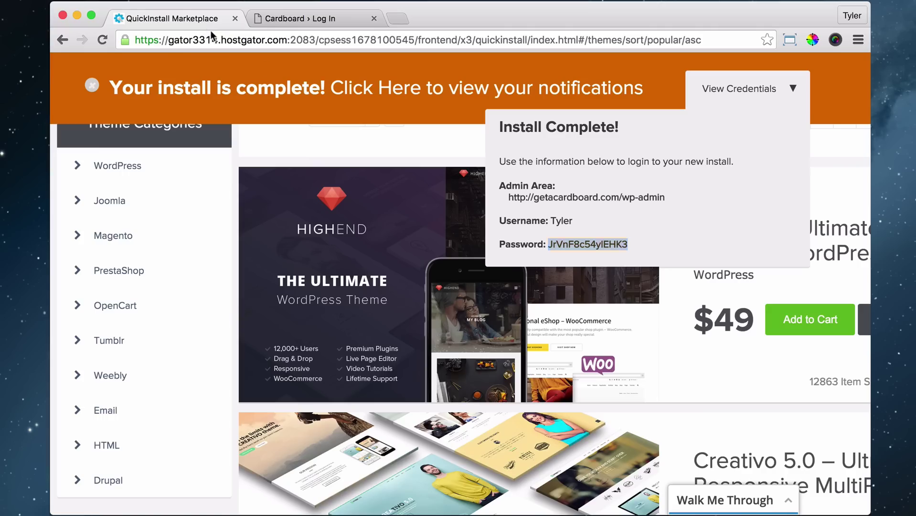
pyautogui.doubleClick(566, 220)
pyautogui.rightClick(566, 220)
pyautogui.click(614, 247)
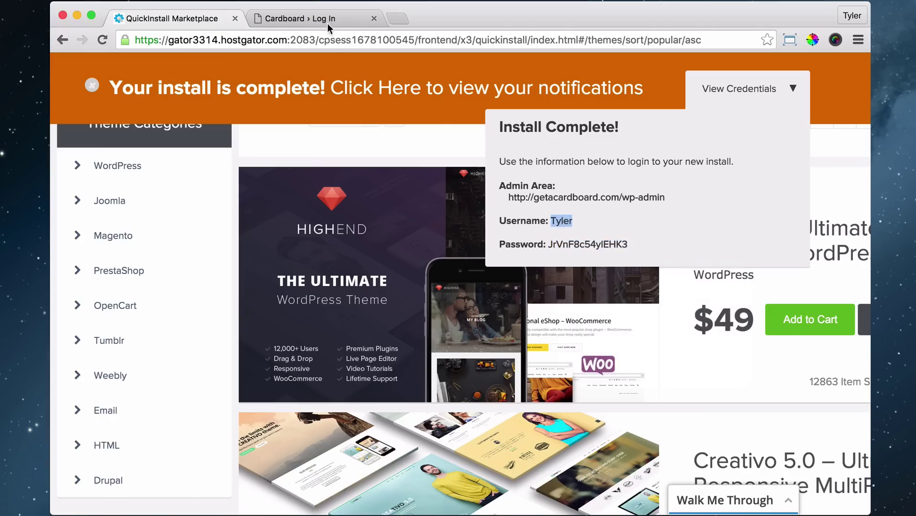
pyautogui.click(328, 21)
pyautogui.rightClick(433, 244)
pyautogui.click(482, 314)
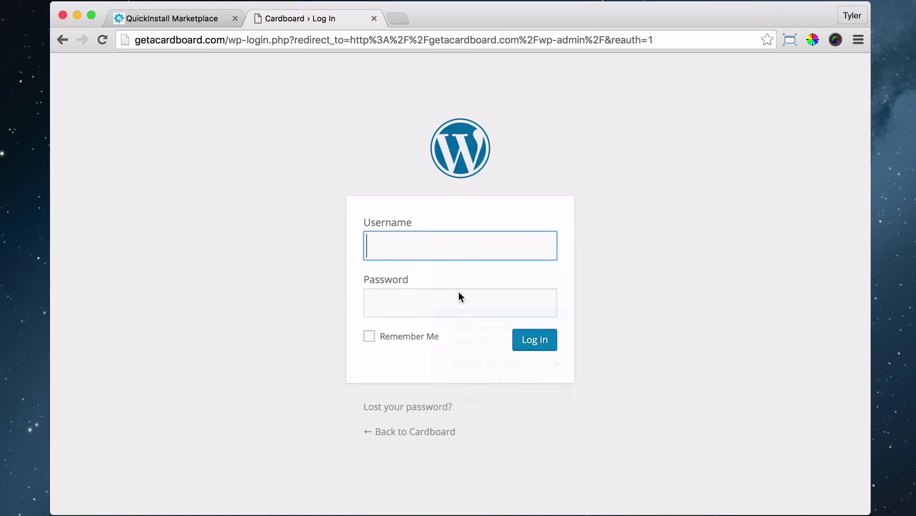
# - Copy the admin password into the Password field and log in
pyautogui.click(200, 19)
pyautogui.doubleClick(575, 244)
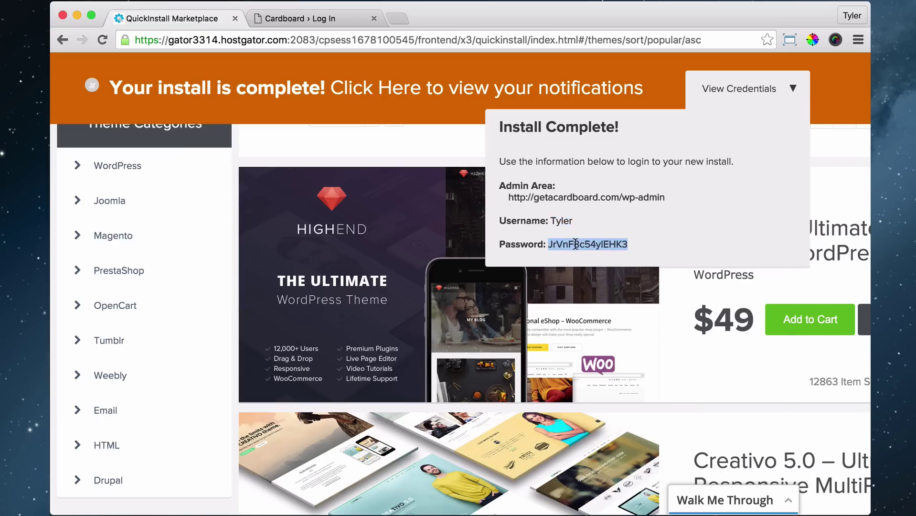
pyautogui.rightClick(573, 243)
pyautogui.click(603, 270)
pyautogui.click(290, 11)
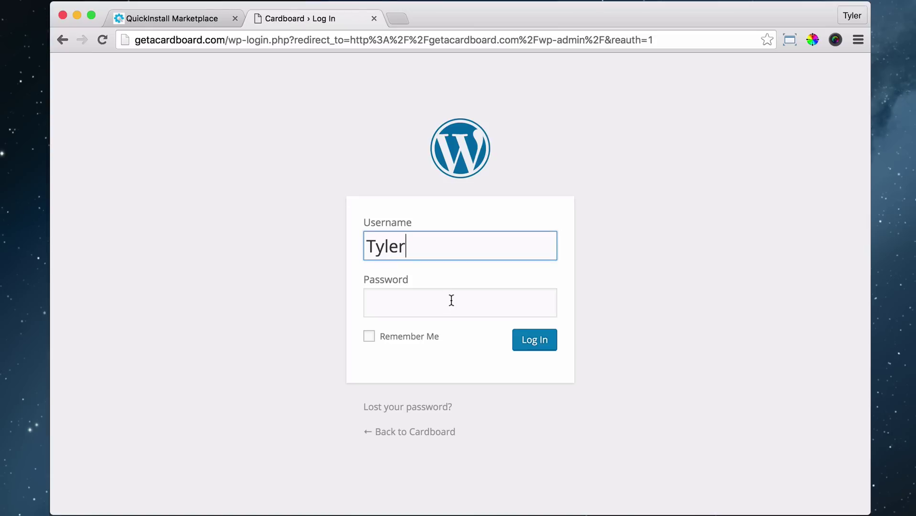
pyautogui.click(449, 300)
pyautogui.rightClick(450, 301)
pyautogui.click(486, 372)
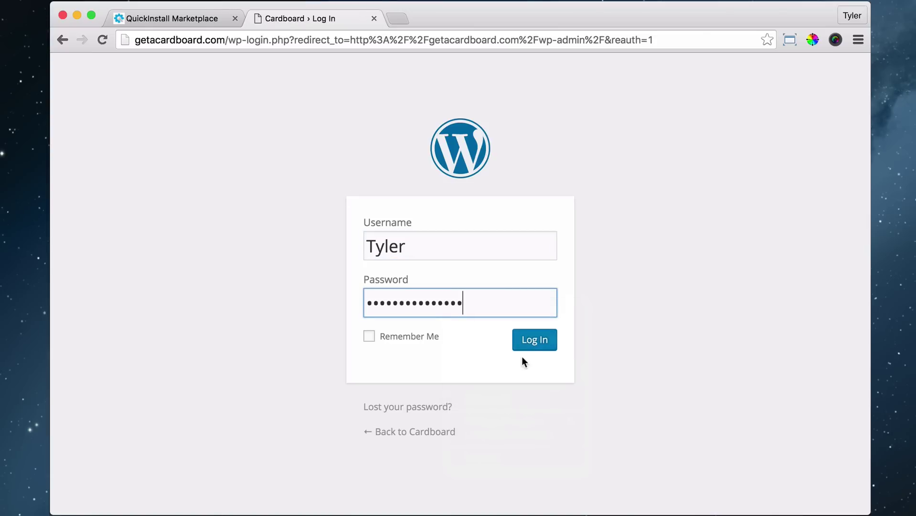
pyautogui.click(534, 340)
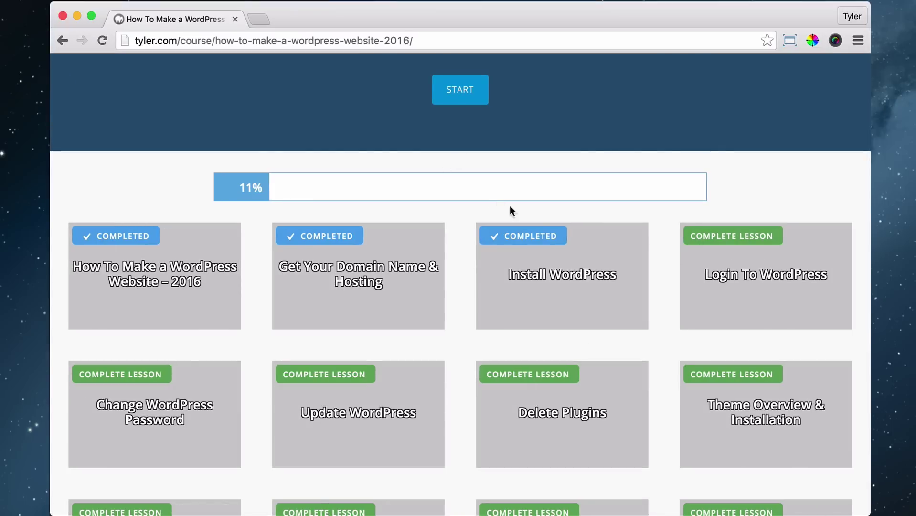
# - Complete the Login To WordPress lesson card, raising course progress to 15%
pyautogui.scroll(2, 555, 215)
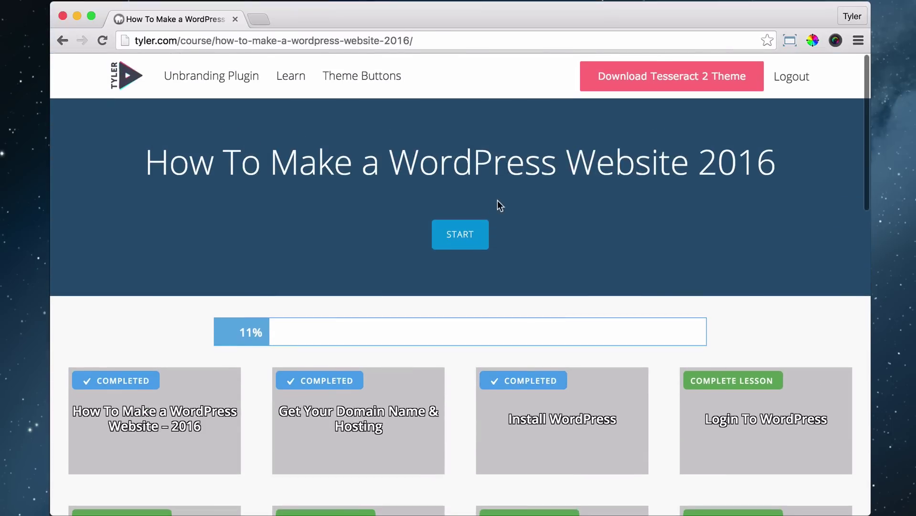
pyautogui.scroll(-3, 539, 215)
pyautogui.click(734, 327)
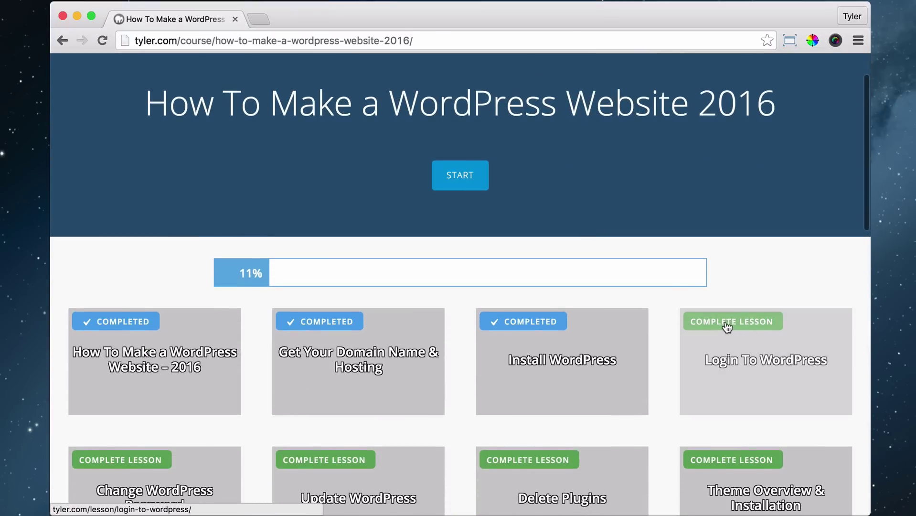
pyautogui.scroll(-1, 670, 324)
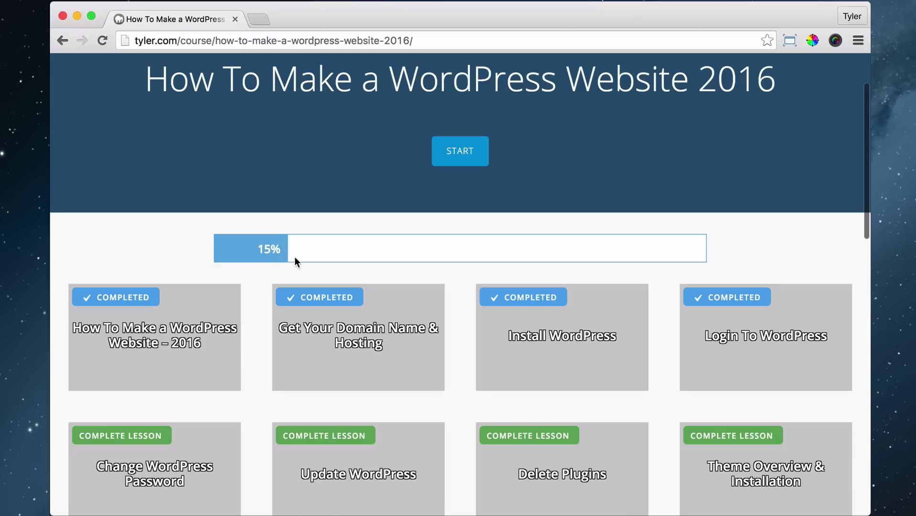
pyautogui.scroll(-4, 360, 251)
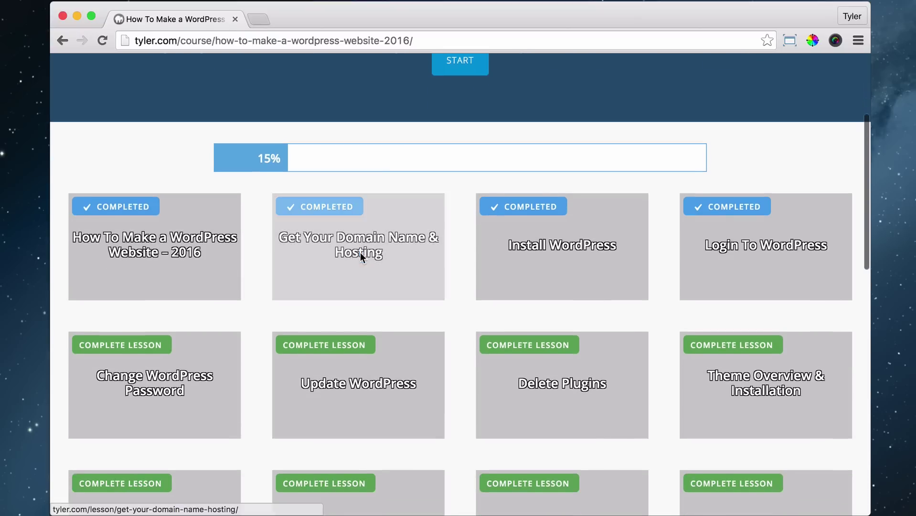
pyautogui.scroll(5, 414, 265)
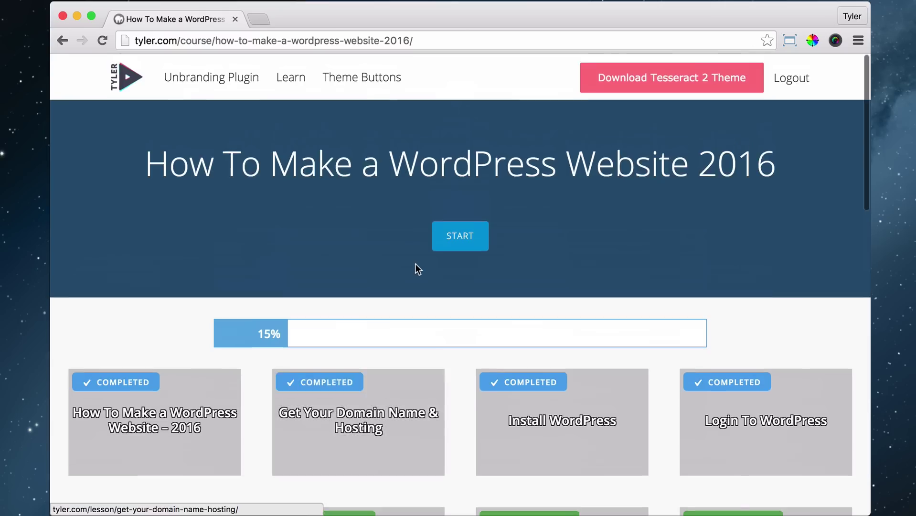